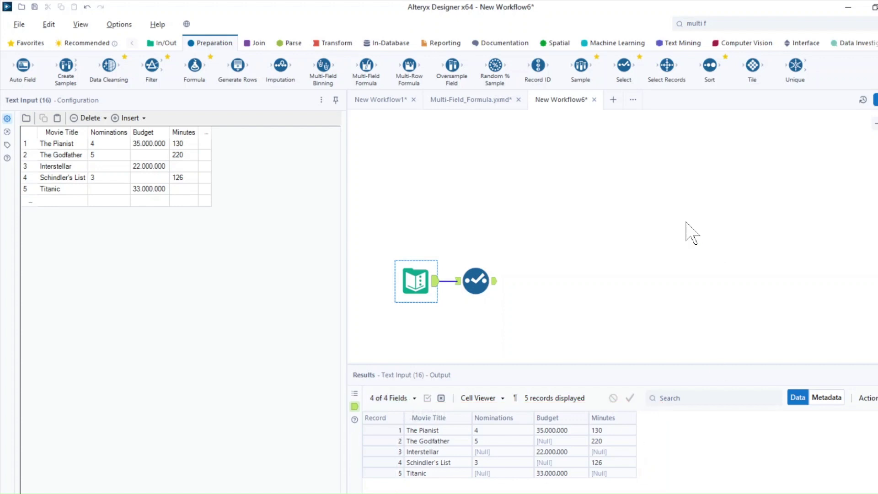
# Add a Multi-Field Formula tool after the Select tool, targeting text fields Nominations, Budget and Minutes, with output field copying disabled.
pyautogui.moveTo(361, 66); pyautogui.dragTo(553, 279)
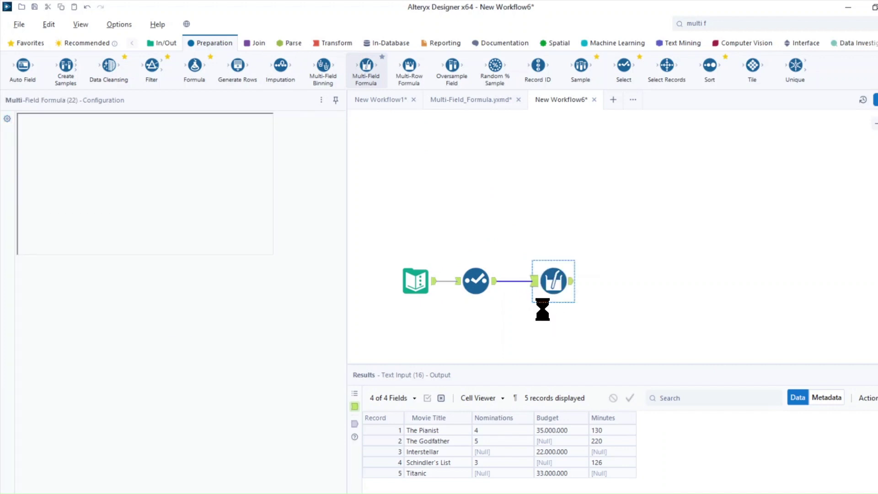
pyautogui.click(97, 126)
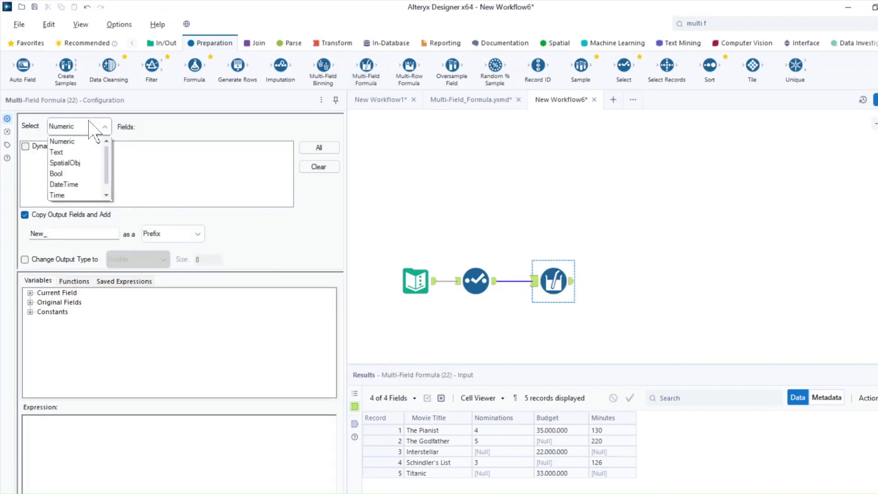
pyautogui.click(80, 153)
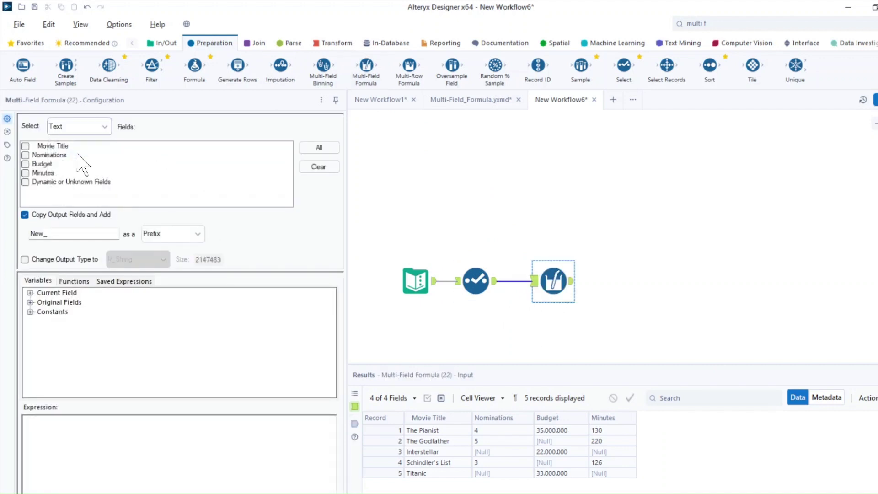
pyautogui.click(26, 155)
pyautogui.click(26, 164)
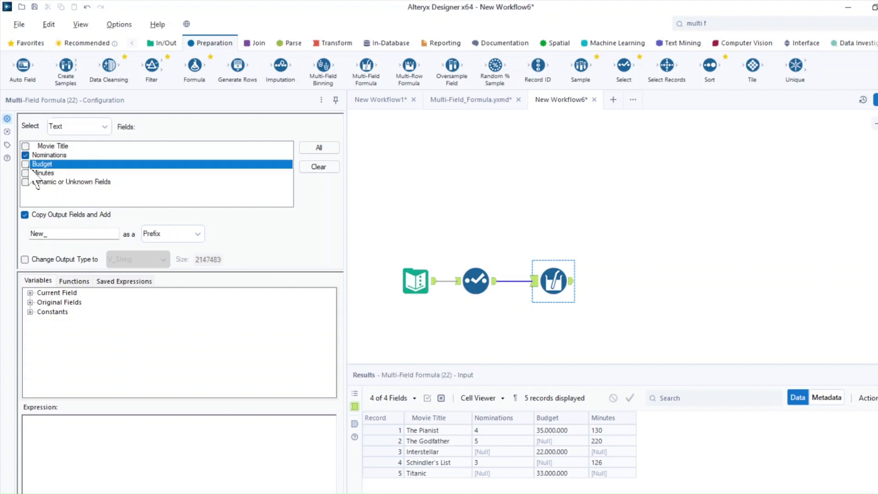
pyautogui.click(25, 173)
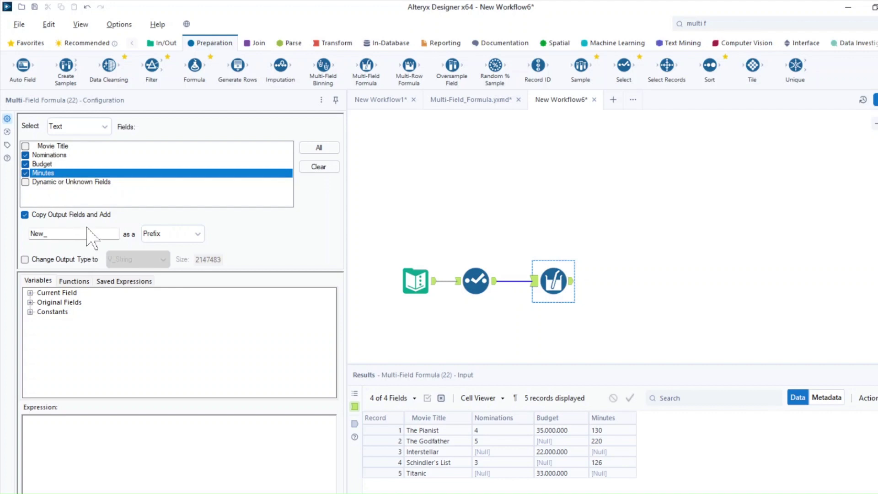
pyautogui.click(25, 215)
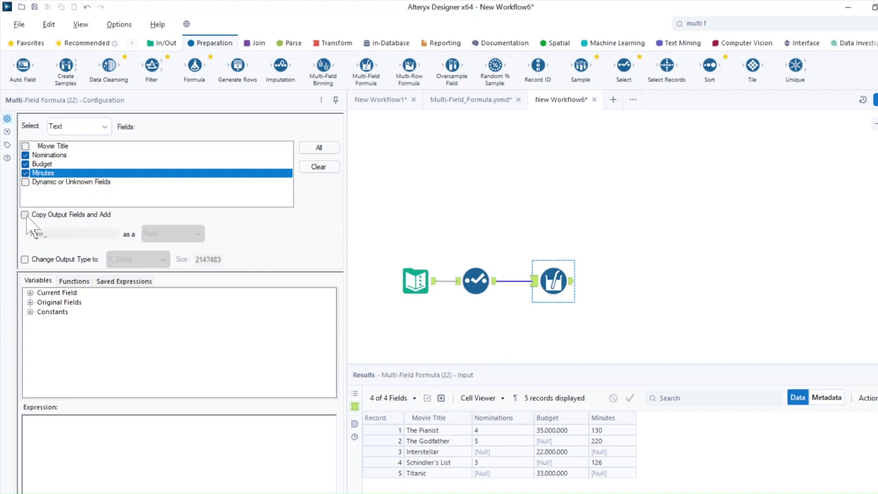
# Insert the IF c THEN t ELSE f ENDIF template into the expression and replace the condition placeholder with ISNULL.
pyautogui.click(73, 280)
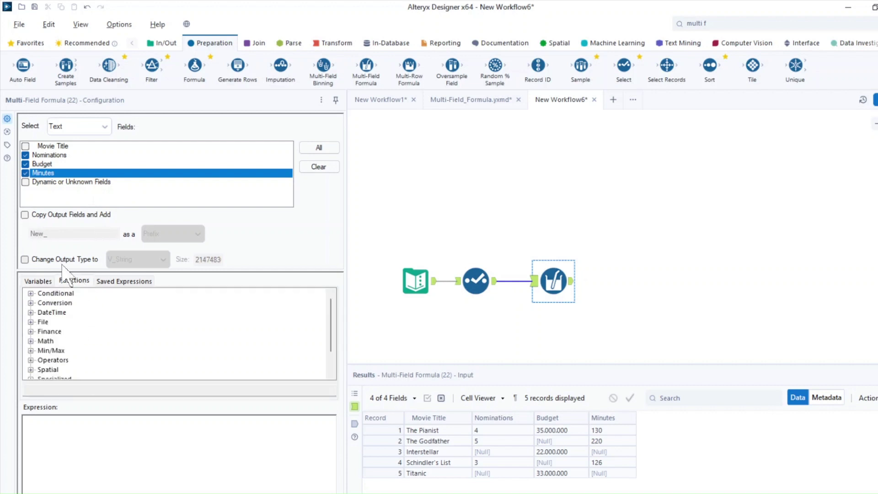
pyautogui.doubleClick(51, 293)
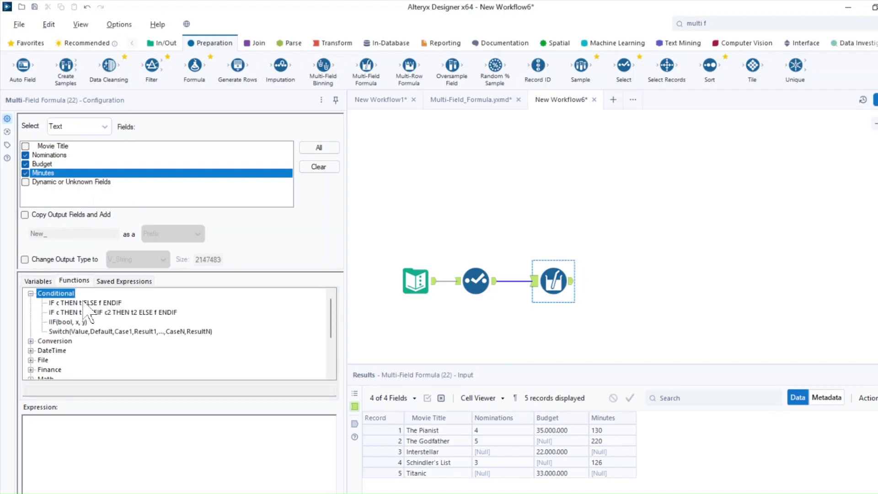
pyautogui.doubleClick(84, 302)
pyautogui.doubleClick(36, 421)
pyautogui.press('BackSpace')
pyautogui.write('ISNULL THEN t ELSE f ENDIF')
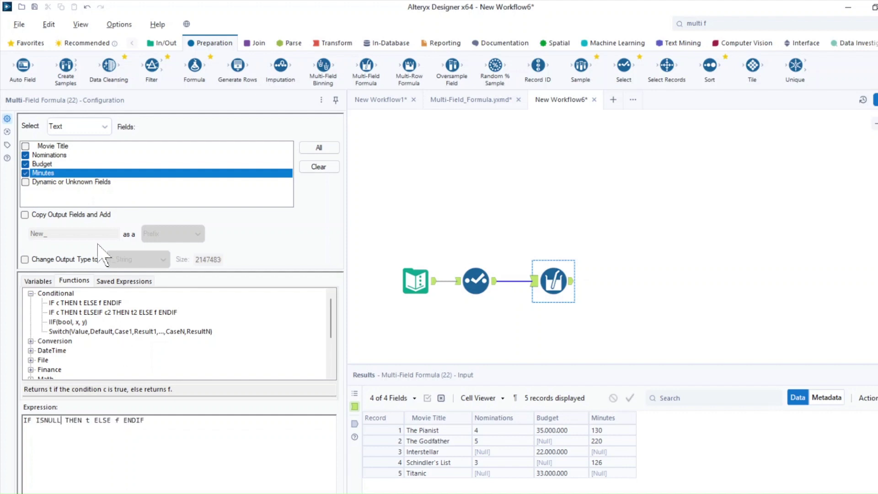
# Complete the ISNULL condition with the current field variable in parentheses, giving ISNULL([_CurrentField_]).
pyautogui.click(39, 281)
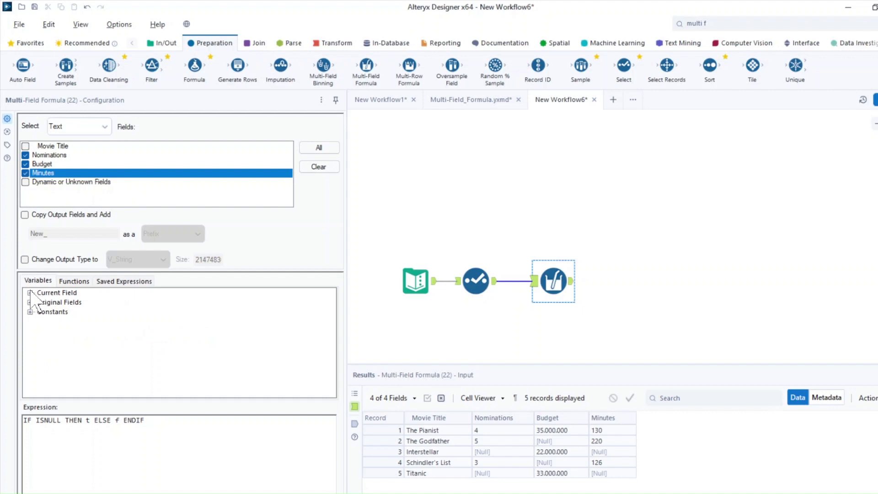
pyautogui.click(30, 292)
pyautogui.doubleClick(71, 302)
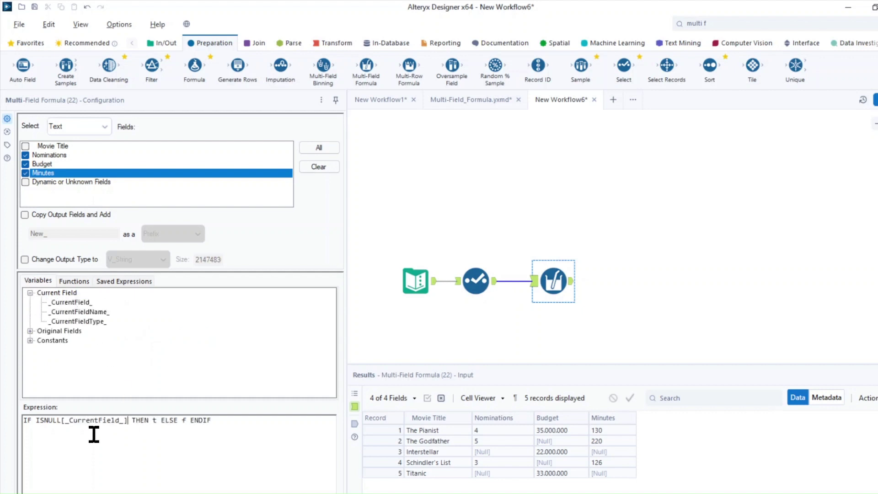
pyautogui.write('(')
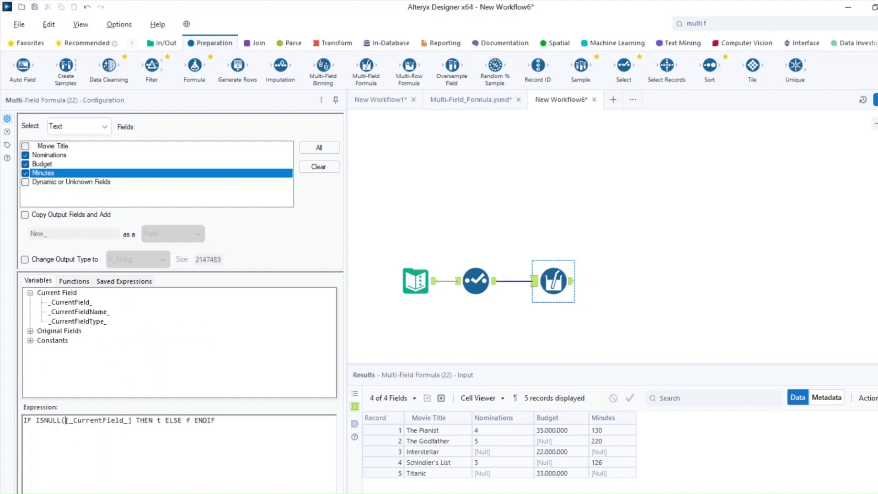
pyautogui.click(131, 420)
pyautogui.write(')')
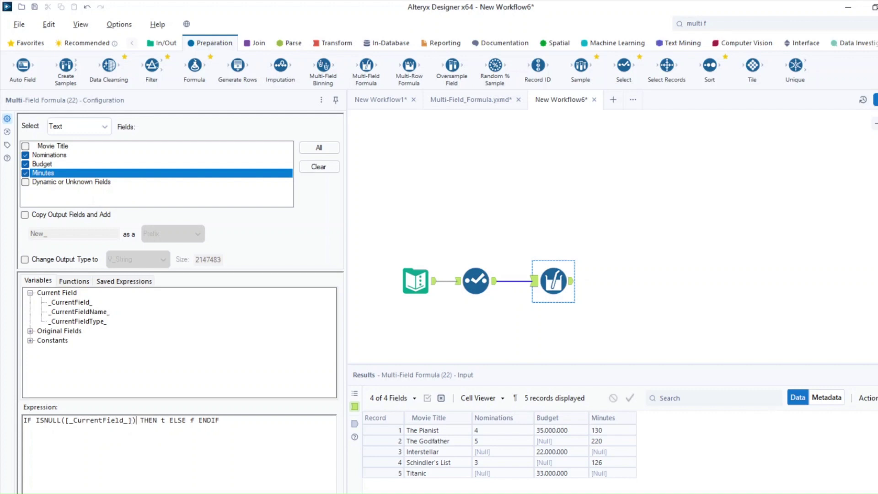
# Set the THEN result to '-' and the ELSE result to [_CurrentField_], placing ELSE on a new line.
pyautogui.doubleClick(163, 420)
pyautogui.write("'-'")
pyautogui.press('BackSpace')
pyautogui.doubleClick(72, 302)
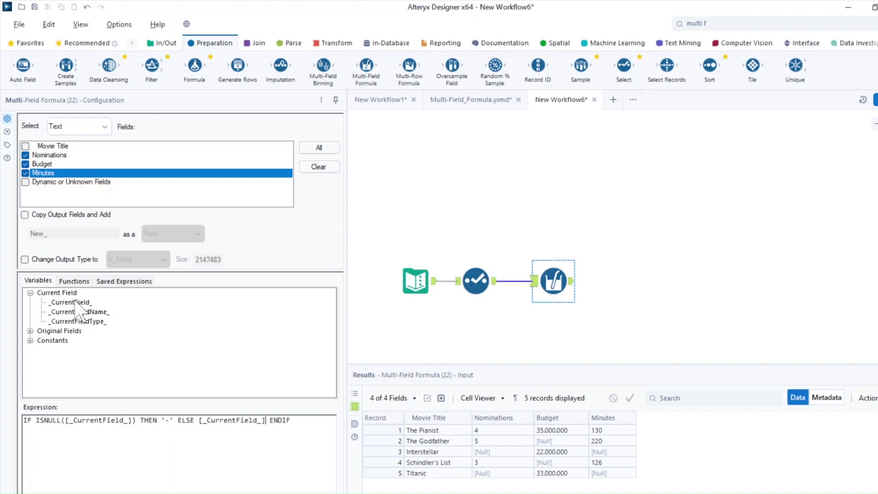
pyautogui.press('Return')
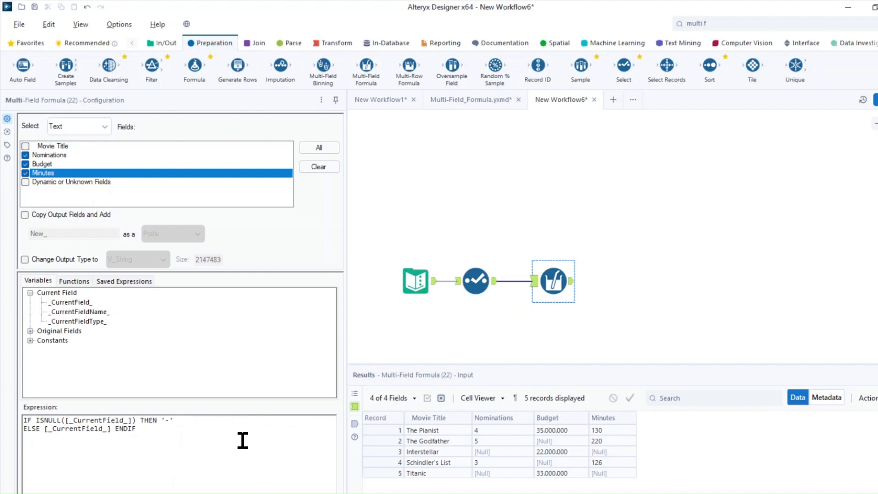
# Run the workflow and show the Multi-Field Formula tool's output data.
pyautogui.hotkey('ctrl', 's')
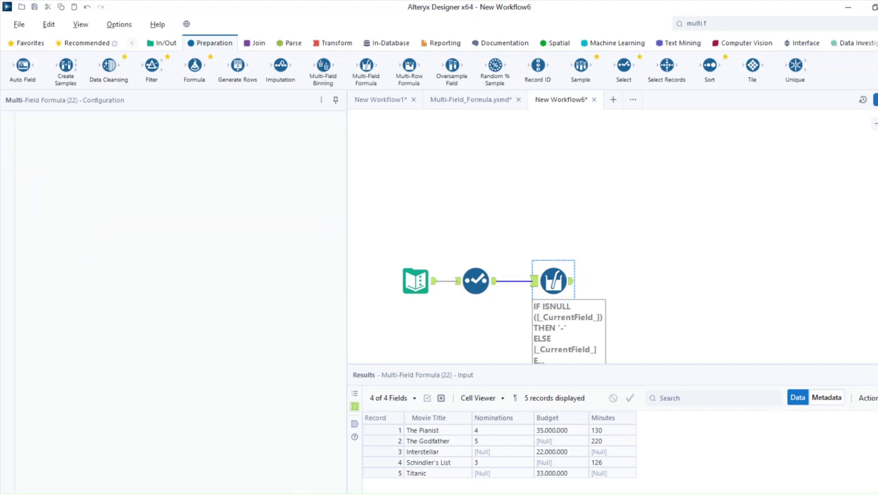
pyautogui.hotkey('ctrl', 'r')
pyautogui.click(553, 280)
pyautogui.click(529, 302)
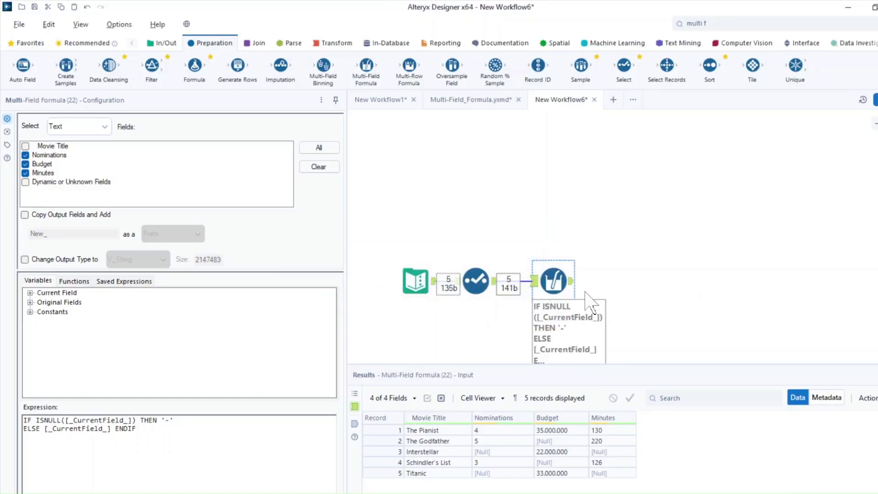
pyautogui.click(572, 280)
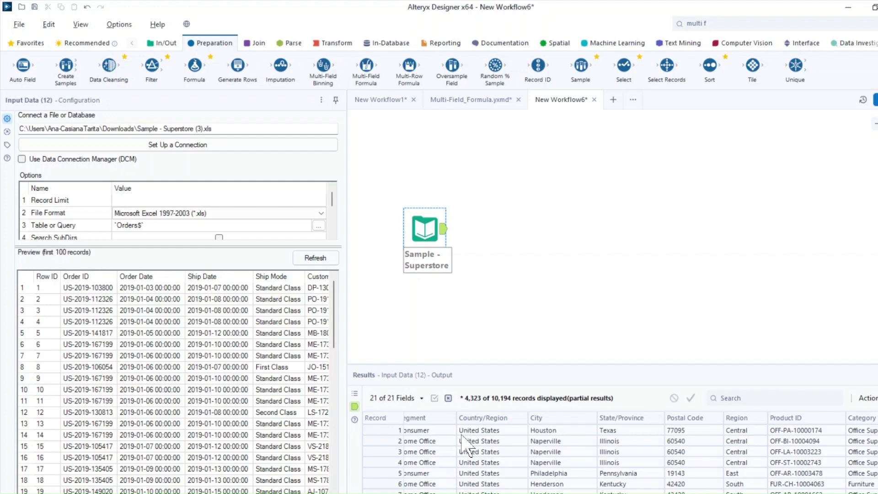
pyautogui.moveTo(455, 402)
pyautogui.mouseDown()
pyautogui.moveTo(687, 492)
pyautogui.moveTo(769, 492)
pyautogui.mouseUp()
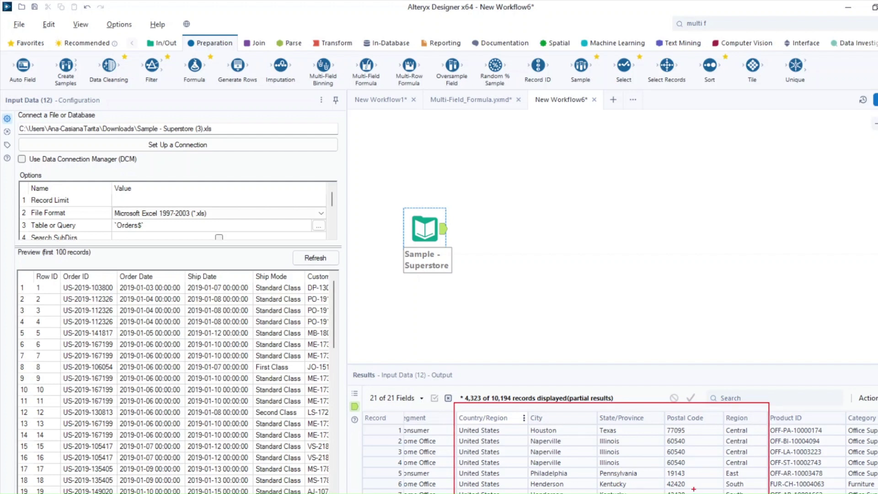
pyautogui.press('Escape')
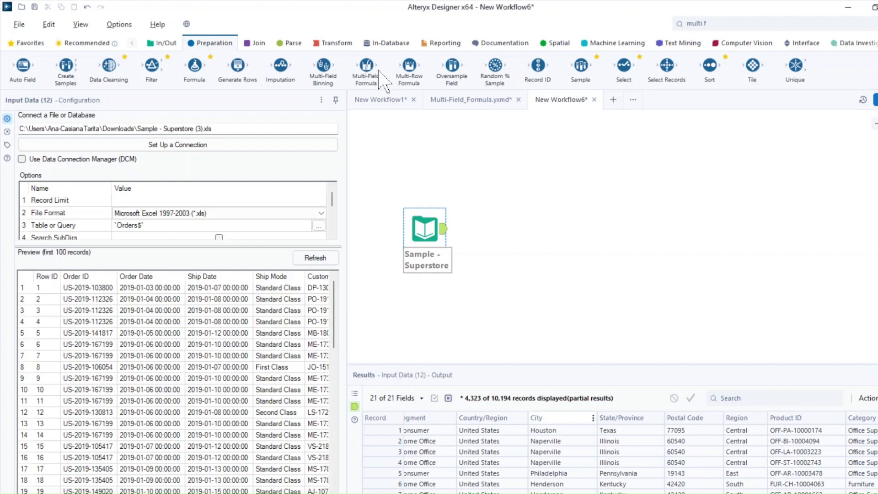
# Add a Multi-Field Formula tool after the Sample - Superstore input and set its field type to Text.
pyautogui.moveTo(371, 79); pyautogui.dragTo(491, 231)
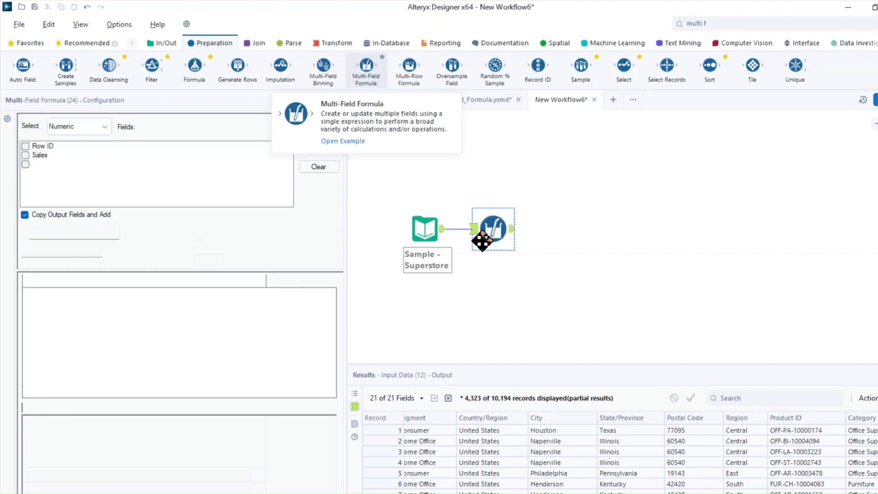
pyautogui.click(79, 127)
pyautogui.click(79, 152)
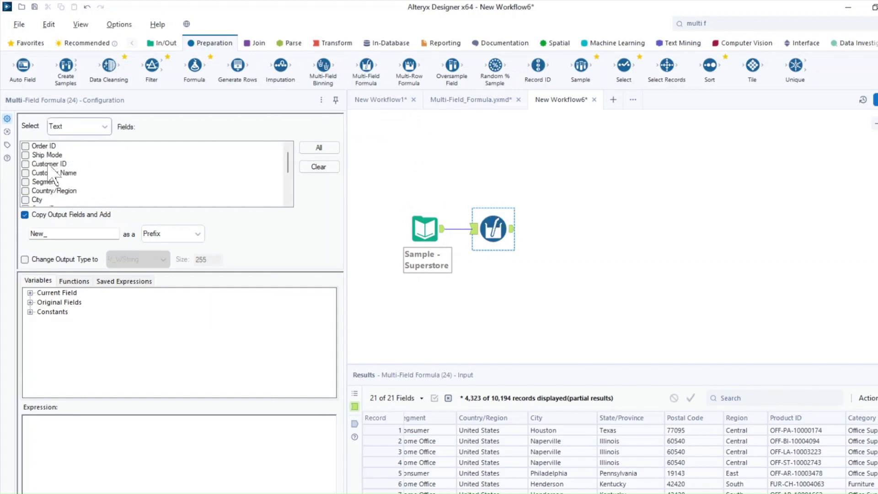
# Include the City, Country/Region, State/Province and Region fields in the Multi-Field Formula.
pyautogui.moveTo(288, 158)
pyautogui.mouseDown()
pyautogui.moveTo(290, 168)
pyautogui.moveTo(293, 160)
pyautogui.mouseUp()
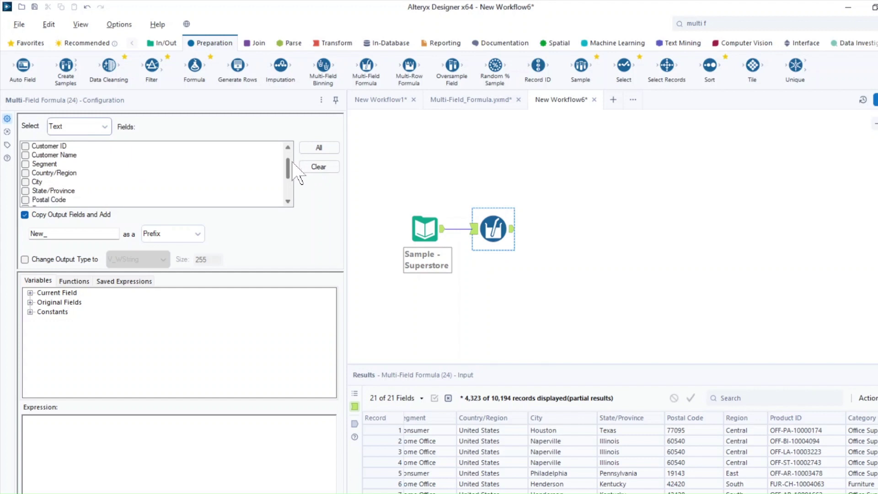
pyautogui.click(28, 181)
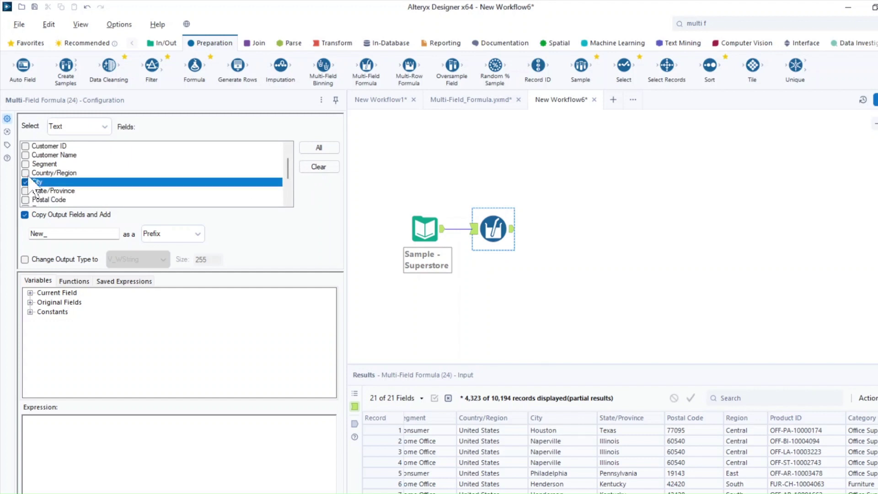
pyautogui.click(25, 172)
pyautogui.click(25, 191)
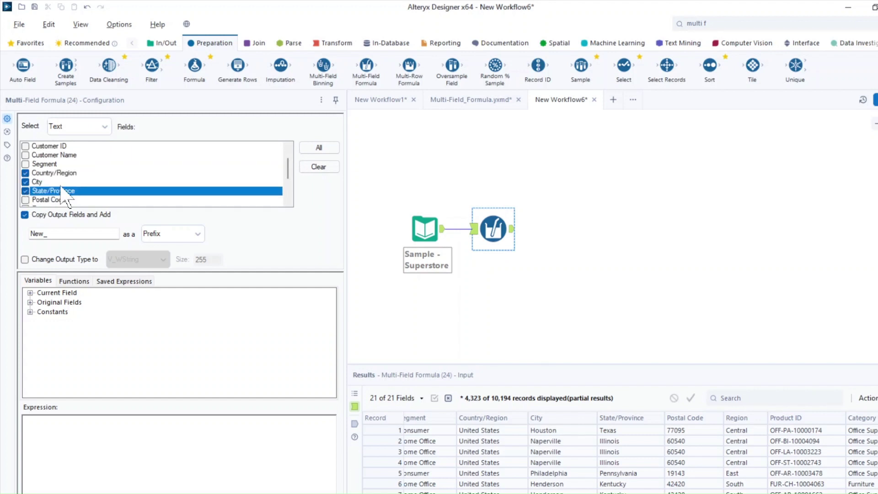
pyautogui.moveTo(287, 166); pyautogui.dragTo(289, 175)
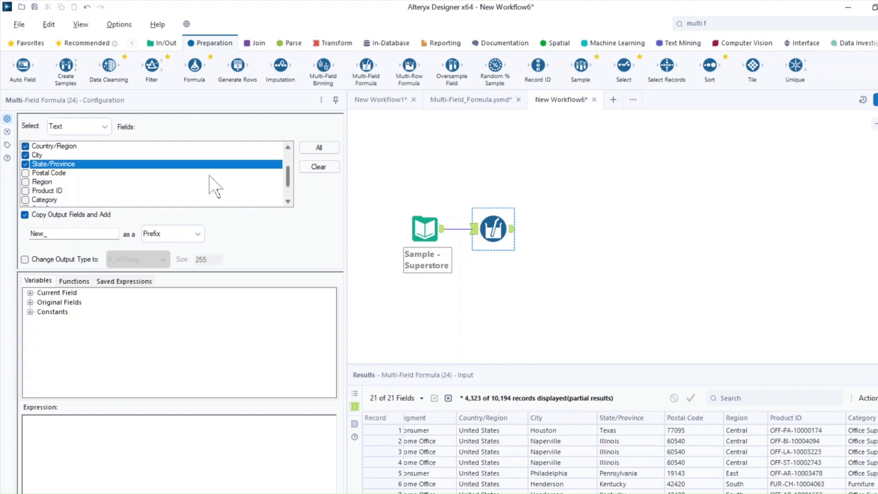
pyautogui.click(27, 182)
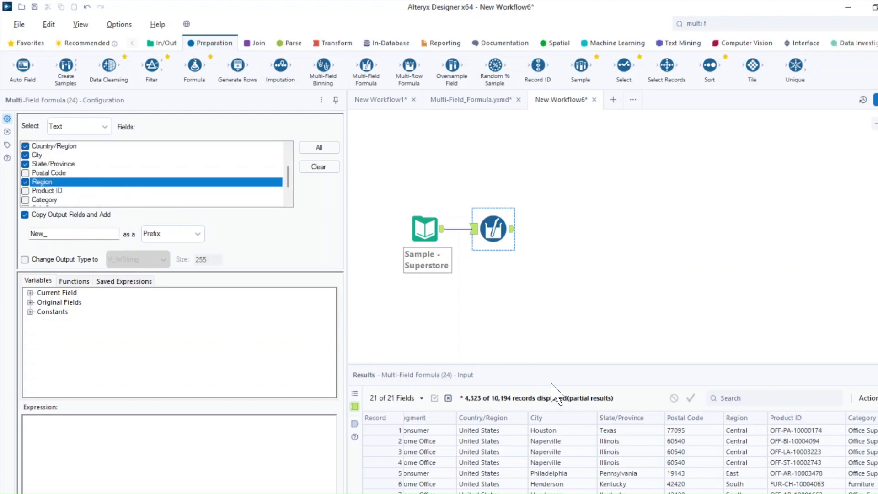
# Change the text added to the copied output fields to New, keeping it as a prefix.
pyautogui.hscroll(-1, 572, 448)
pyautogui.hscroll(2, 571, 448)
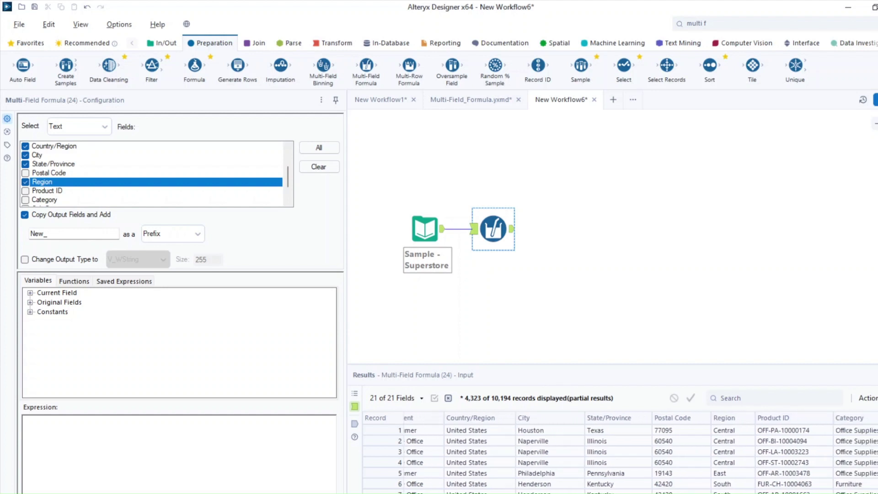
pyautogui.hscroll(2, 572, 448)
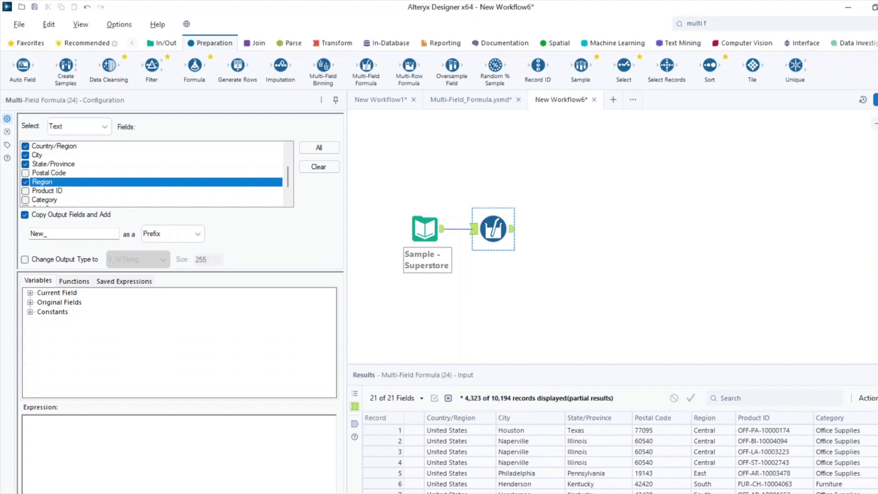
pyautogui.click(64, 234)
pyautogui.press('BackSpace')
pyautogui.click(185, 234)
pyautogui.click(200, 234)
# Insert the Uppercase(String) string function into the expression.
pyautogui.click(75, 281)
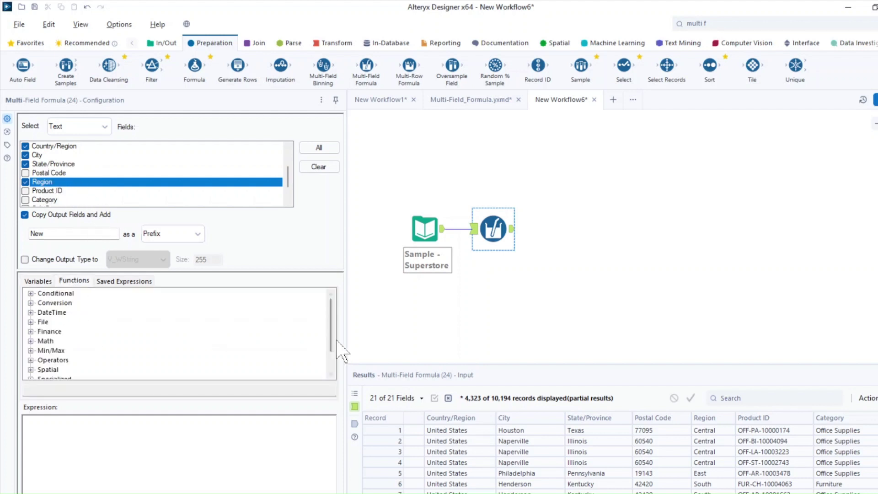
pyautogui.moveTo(331, 341); pyautogui.dragTo(331, 356)
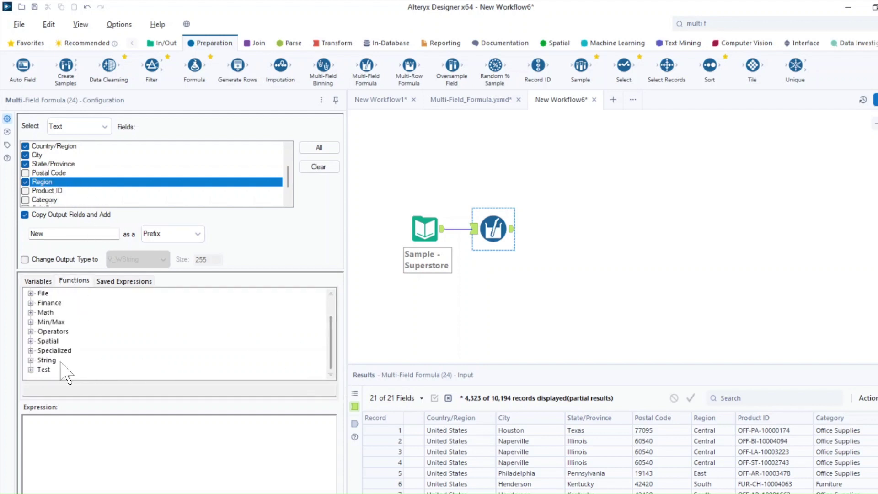
pyautogui.click(32, 360)
pyautogui.moveTo(332, 322); pyautogui.dragTo(339, 362)
pyautogui.doubleClick(75, 350)
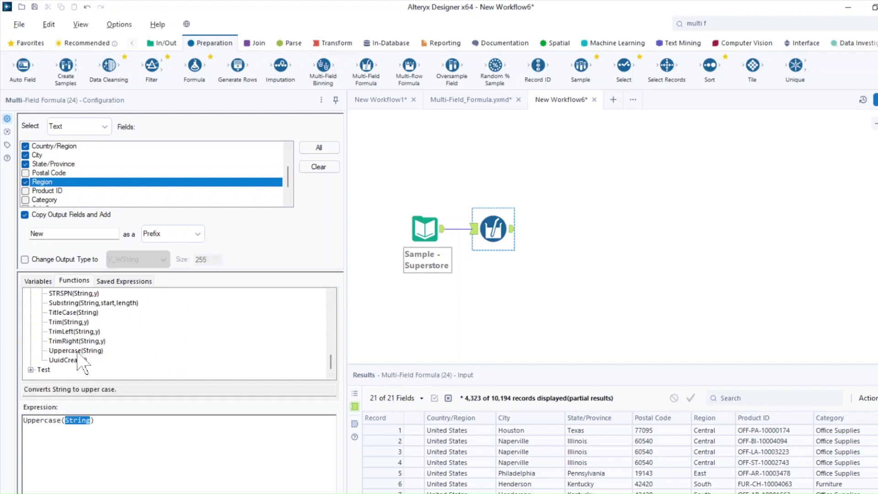
# Replace the String placeholder in the Uppercase function with the current field variable [_CurrentField_].
pyautogui.click(110, 434)
pyautogui.click(39, 281)
pyautogui.doubleClick(80, 420)
pyautogui.press('BackSpace')
pyautogui.click(30, 293)
pyautogui.doubleClick(71, 302)
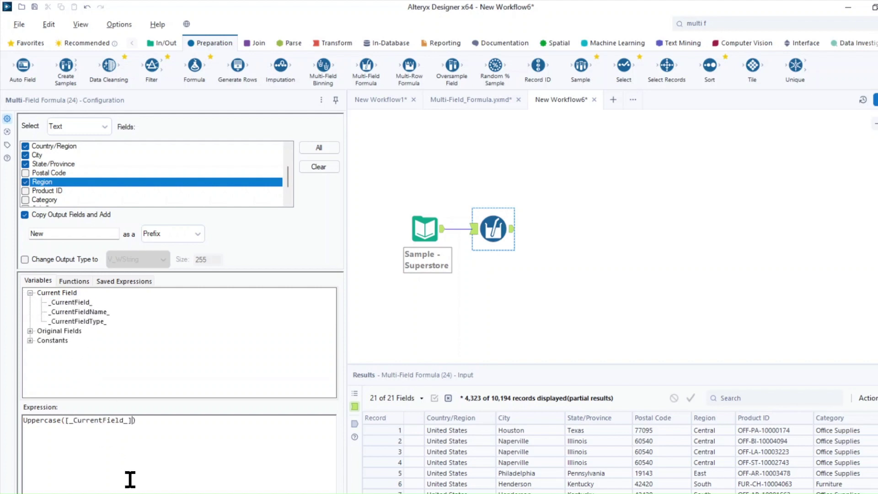
pyautogui.moveTo(160, 424); pyautogui.dragTo(35, 427)
pyautogui.click(126, 432)
# Run the workflow to apply the Uppercase formula to the Superstore data.
pyautogui.click(655, 210)
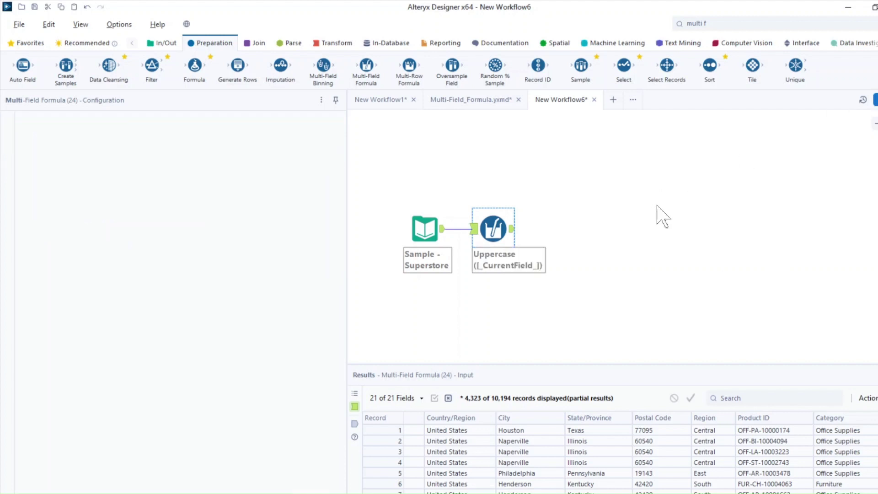
pyautogui.hotkey('ctrl', 'r')
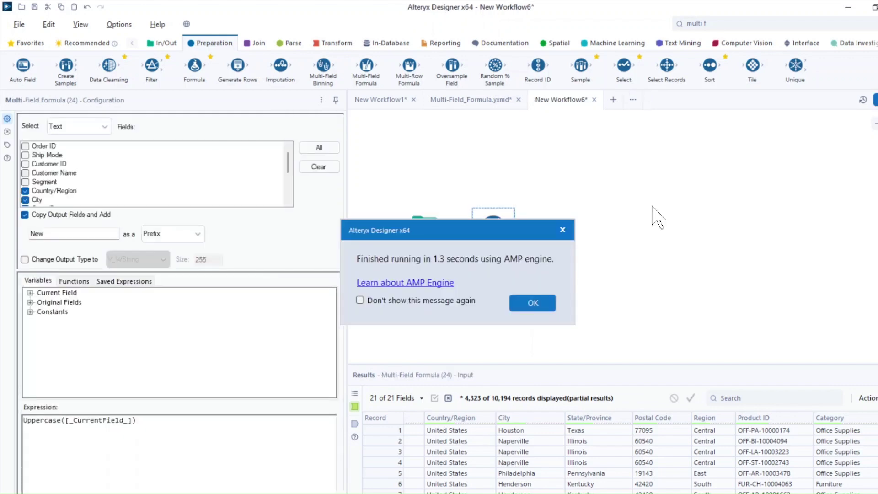
# Dismiss the run message and examine the New uppercase location fields in the Multi-Field Formula tool's output.
pyautogui.click(532, 302)
pyautogui.click(512, 231)
pyautogui.hscroll(10, 617, 457)
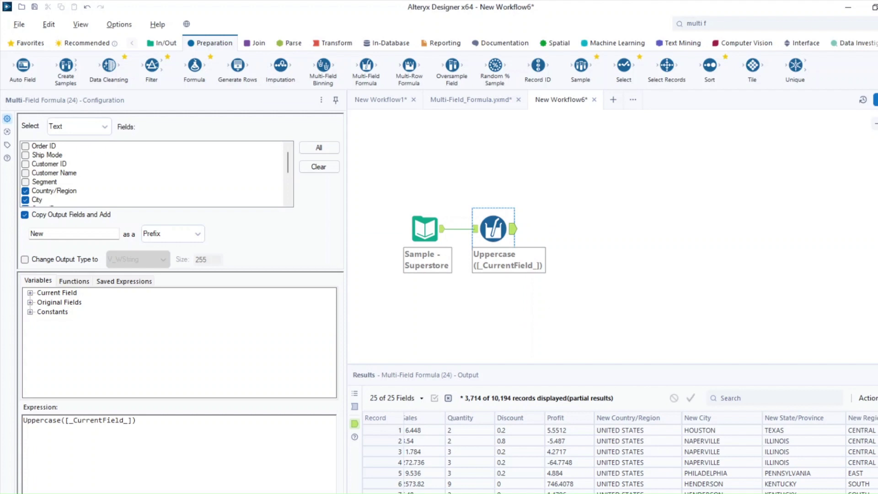
pyautogui.moveTo(873, 491)
pyautogui.mouseDown()
pyautogui.moveTo(583, 406)
pyautogui.moveTo(595, 403)
pyautogui.mouseUp()
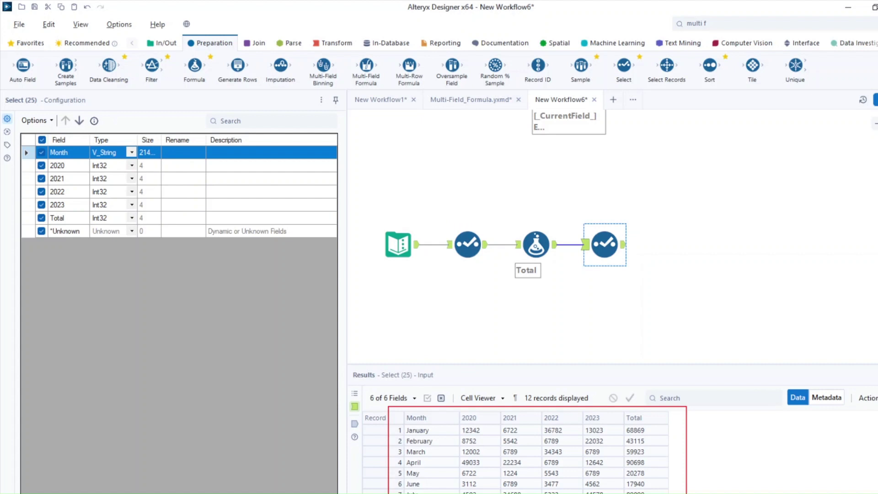
pyautogui.moveTo(463, 424); pyautogui.dragTo(598, 425)
pyautogui.press('Escape')
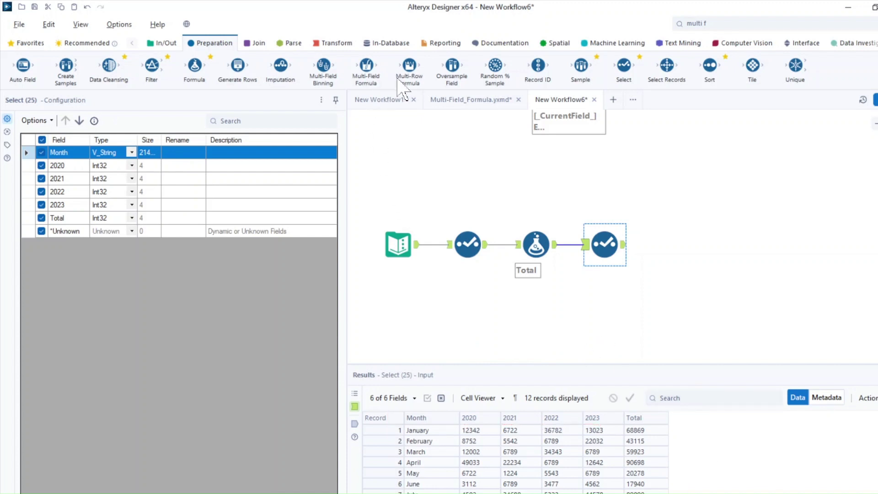
# Connect a Multi-Field Formula tool after the last Select tool and select the numeric fields 2020, 2021, 2022 and 2023.
pyautogui.moveTo(368, 74); pyautogui.dragTo(670, 247)
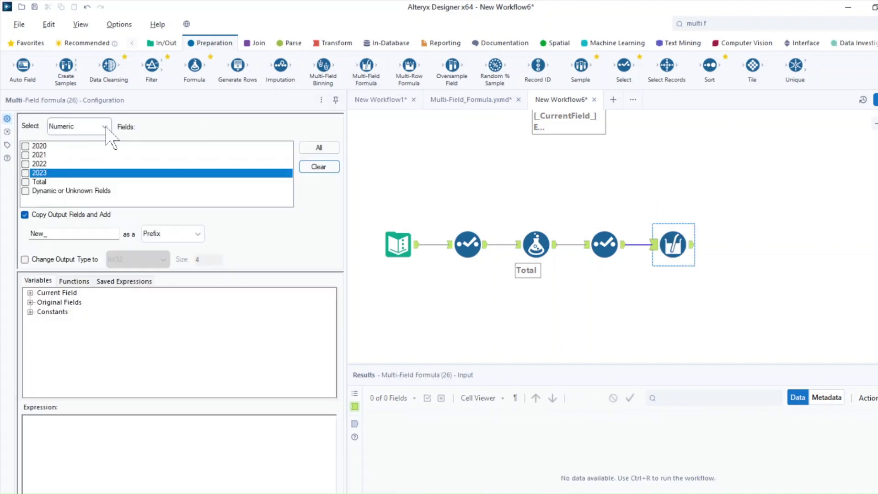
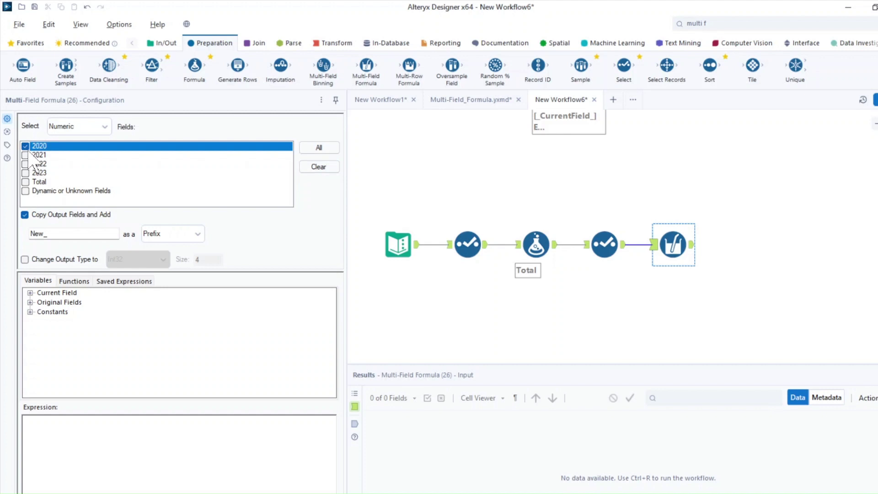
pyautogui.click(29, 155)
pyautogui.click(29, 164)
pyautogui.click(30, 173)
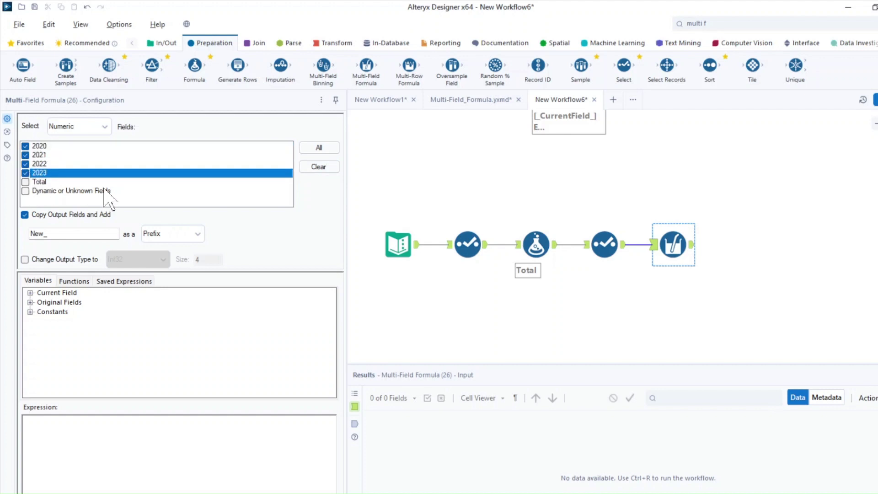
# Set the text added to the copied output fields to % of Total and apply it as a suffix.
pyautogui.doubleClick(105, 233)
pyautogui.press('BackSpace')
pyautogui.write('%')
pyautogui.write(' if T')
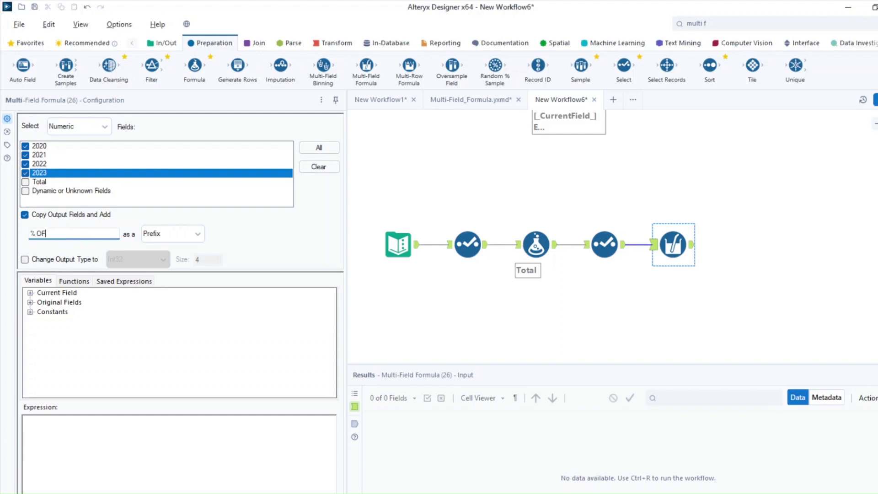
pyautogui.press('BackSpace')
pyautogui.press('BackSpace')
pyautogui.press('BackSpace')
pyautogui.press('BackSpace')
pyautogui.write('of Total')
pyautogui.click(156, 235)
pyautogui.click(168, 259)
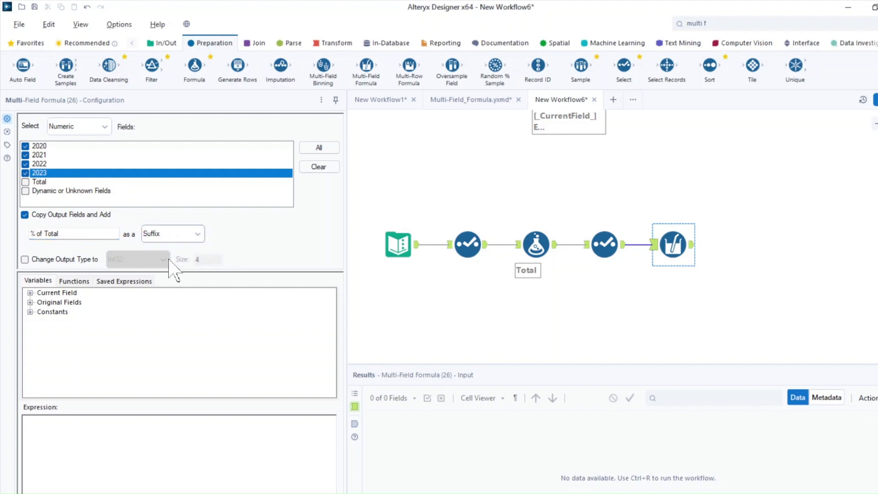
# Enable changing the output type of the new fields and use FixedDecimal.
pyautogui.click(70, 260)
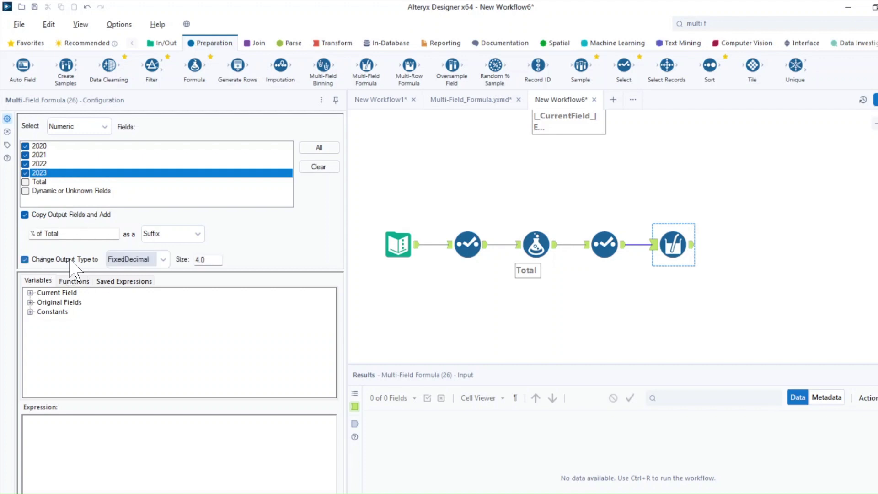
pyautogui.click(161, 259)
pyautogui.click(160, 260)
# Build the expression [_CurrentField_] / [Total] * 100, checking the incoming data for the Total field.
pyautogui.click(31, 292)
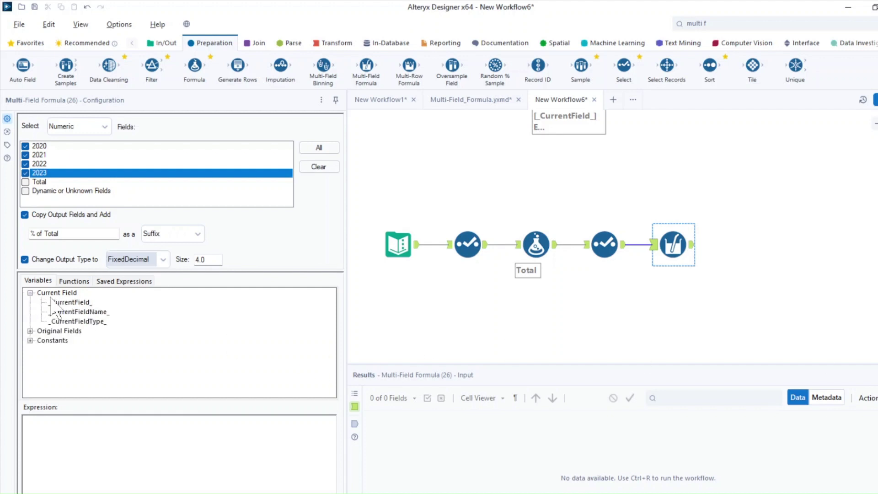
pyautogui.doubleClick(71, 302)
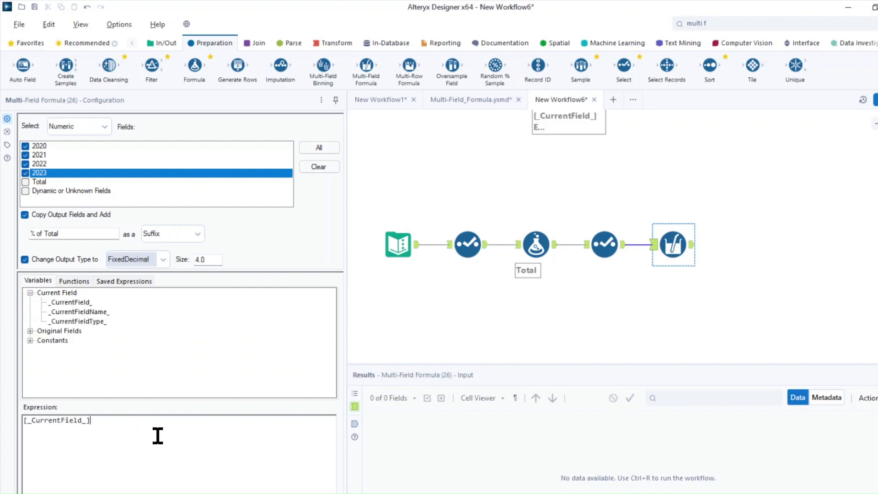
pyautogui.write('/')
pyautogui.click(622, 252)
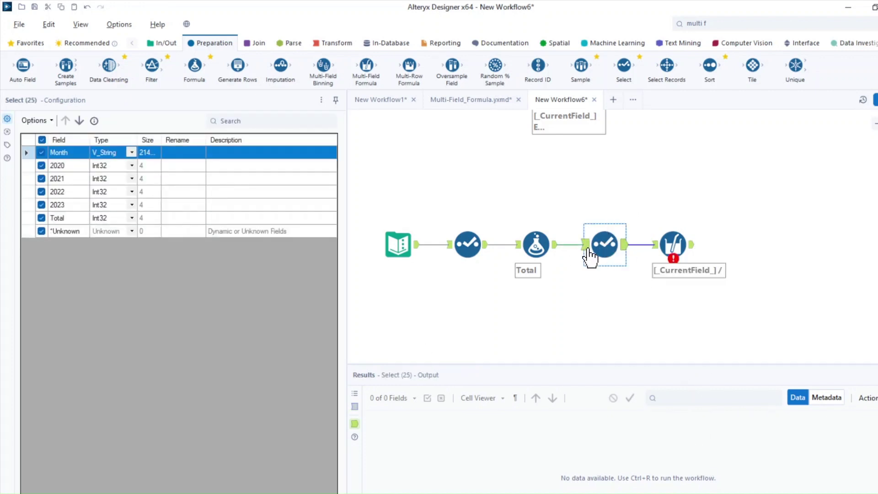
pyautogui.click(587, 249)
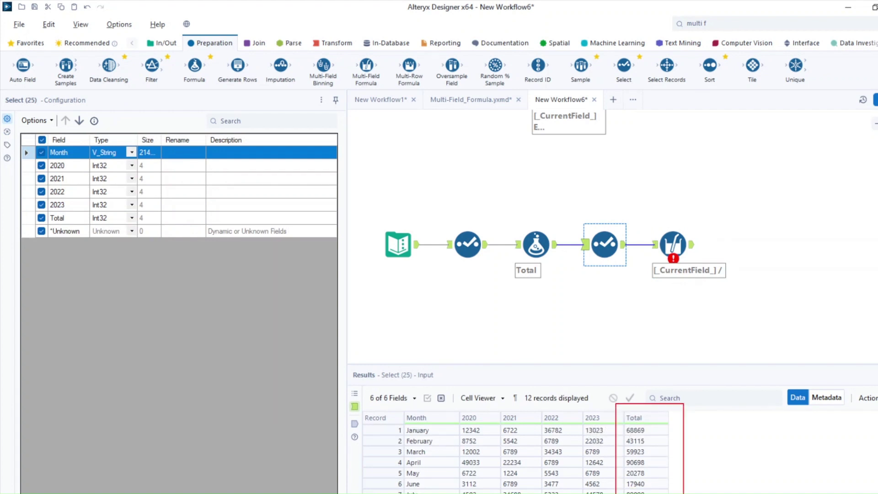
pyautogui.click(672, 243)
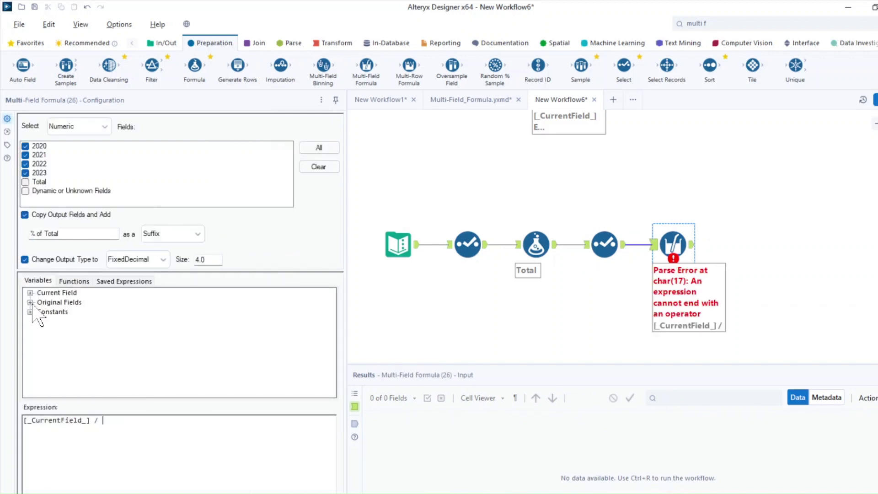
pyautogui.click(30, 302)
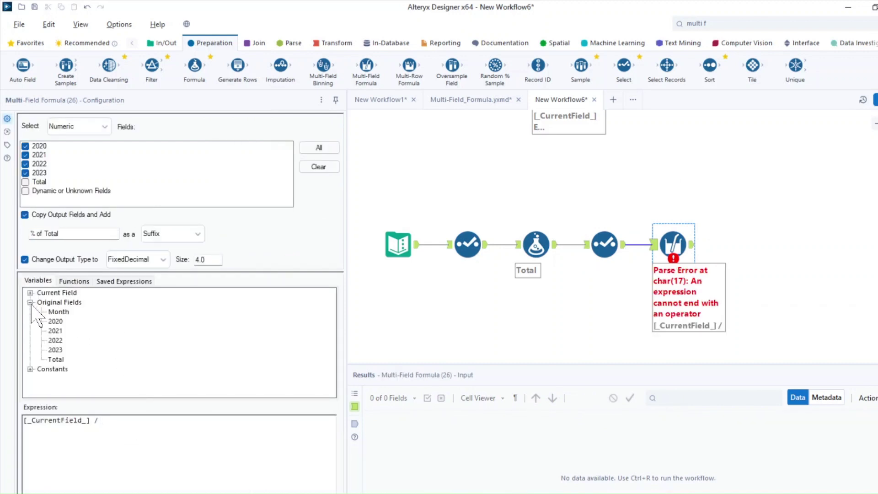
pyautogui.doubleClick(59, 359)
pyautogui.write('* 100')
# Run the workflow to calculate each year's percentage of the total and dismiss the run message.
pyautogui.click(874, 98)
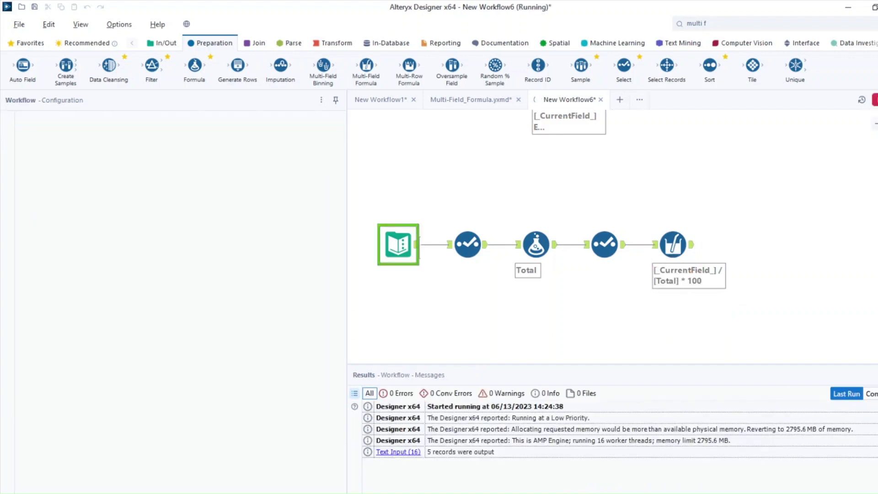
pyautogui.click(681, 280)
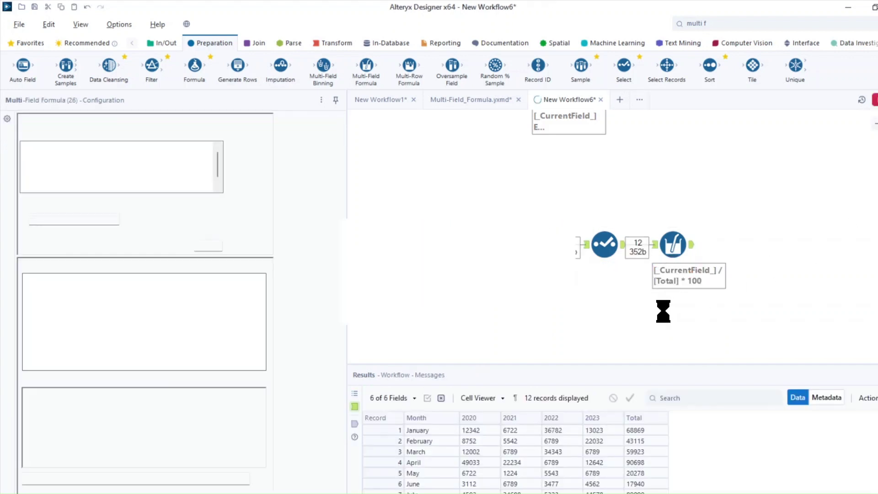
pyautogui.click(546, 305)
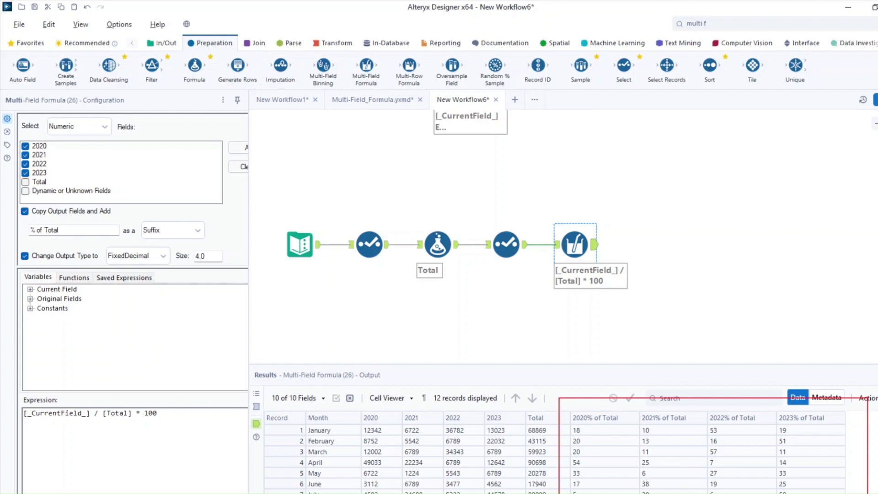
# Browse the function categories available for the Multi-Field Formula expression.
pyautogui.click(72, 278)
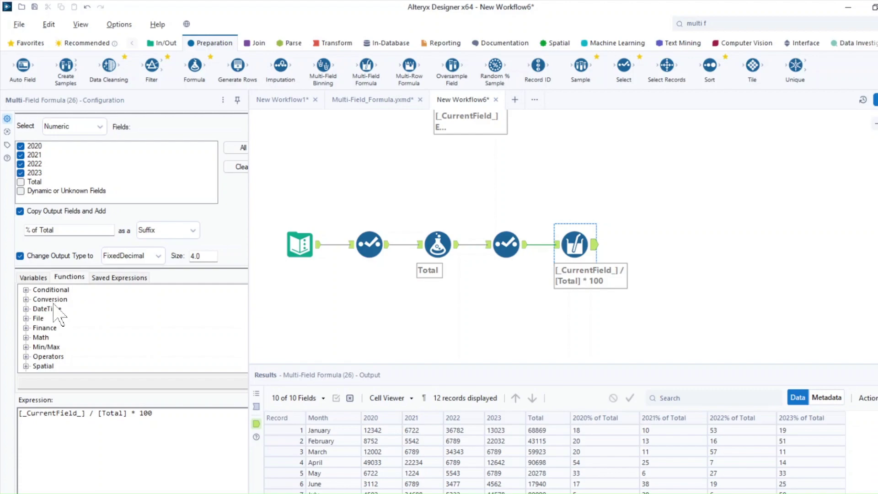
pyautogui.scroll(-1, 61, 329)
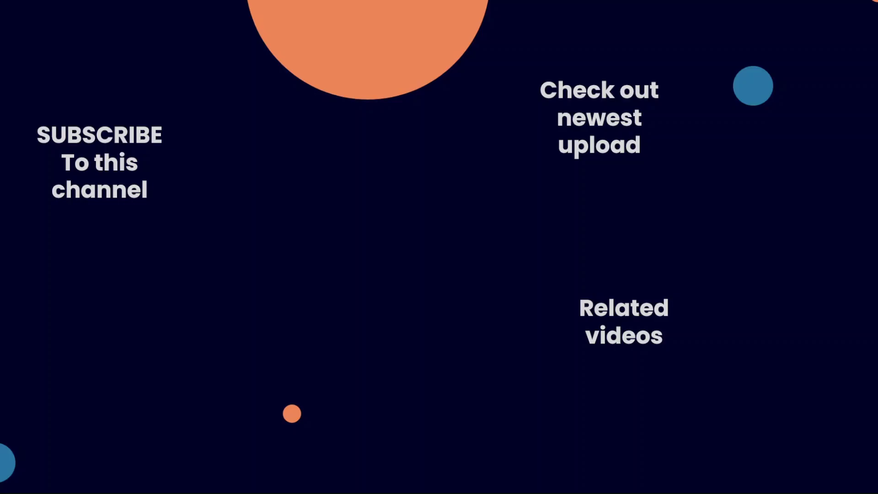